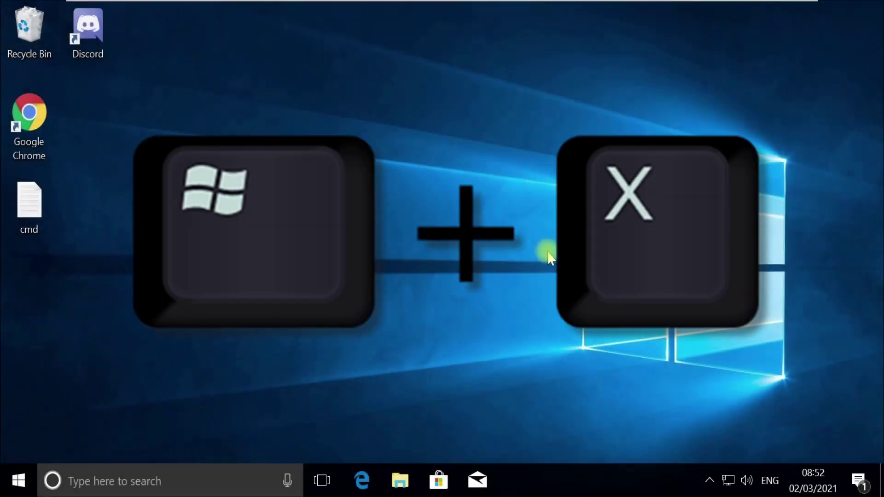
Search for 'task manager' and bring up the Task Manager result's launch options
key(super+x)
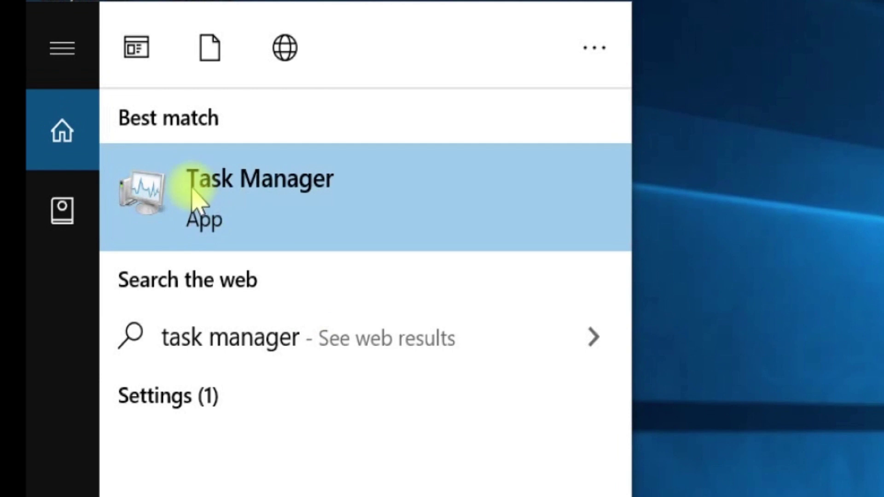
right_click(197, 199)
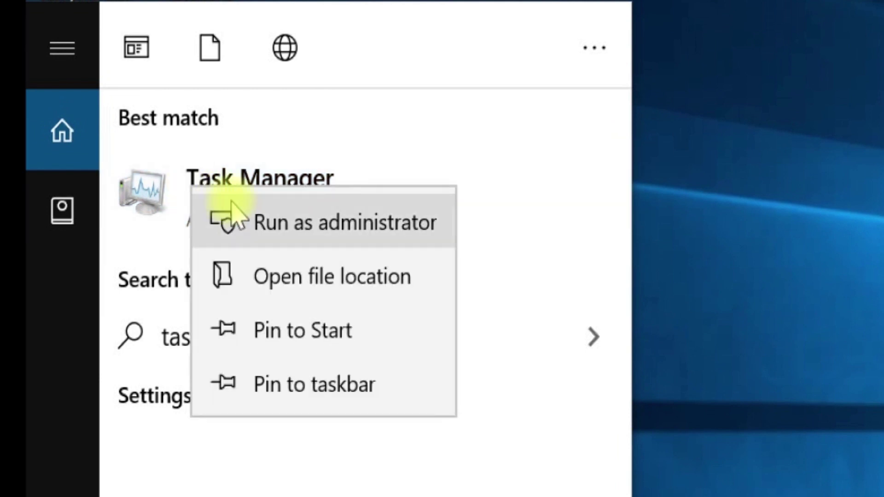
Run Task Manager as administrator in full-details view and browse from the Create new task dialog
click(233, 215)
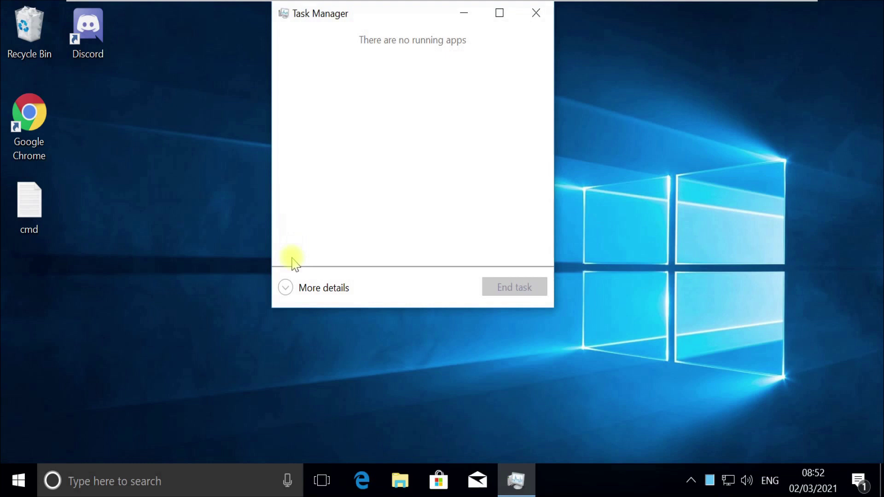
click(286, 289)
click(283, 35)
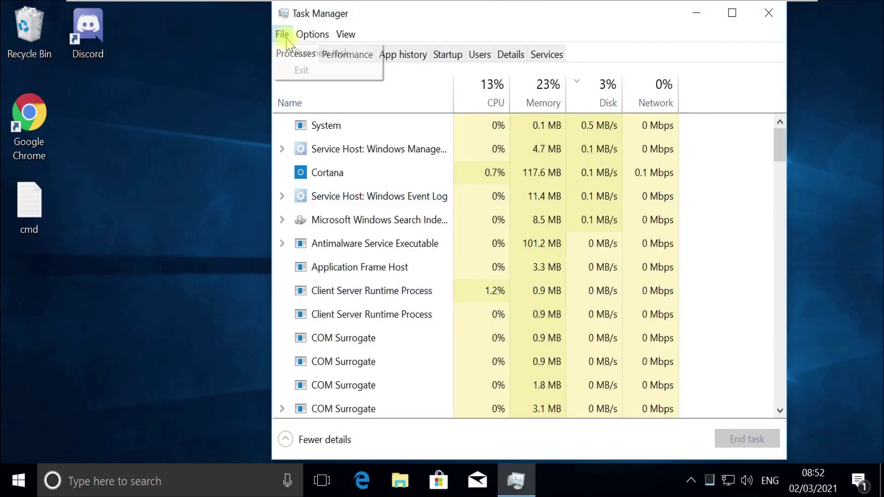
click(297, 54)
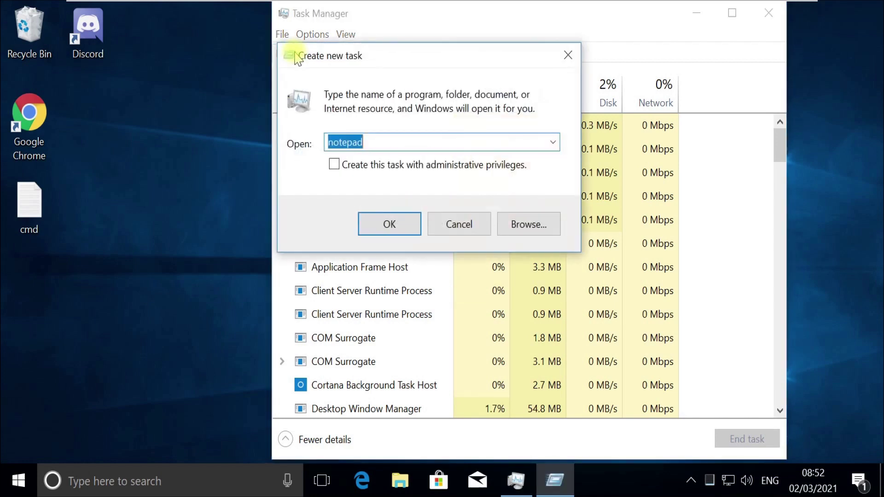
click(528, 225)
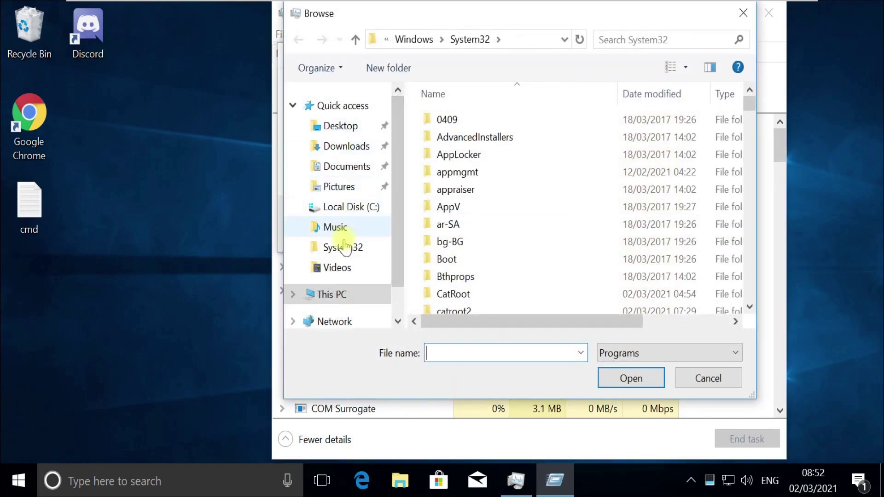
Navigate the Browse window to C:\Windows\System32
click(332, 294)
click(501, 302)
double_click(501, 302)
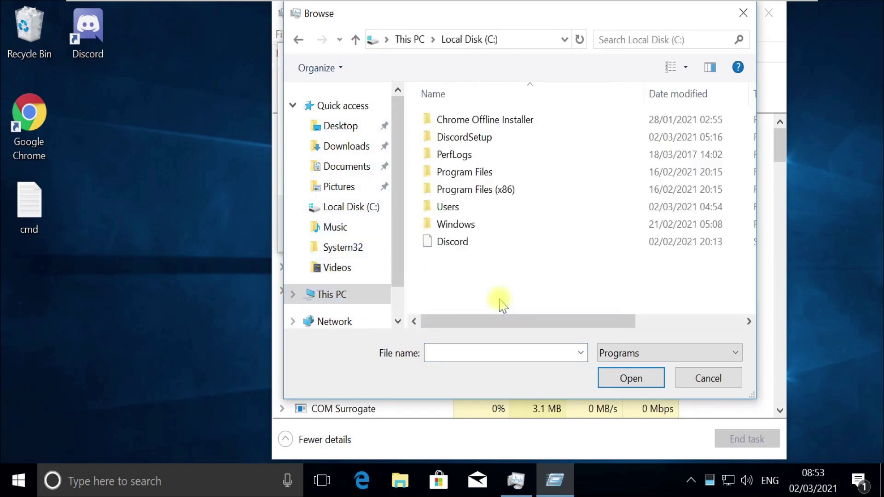
double_click(466, 223)
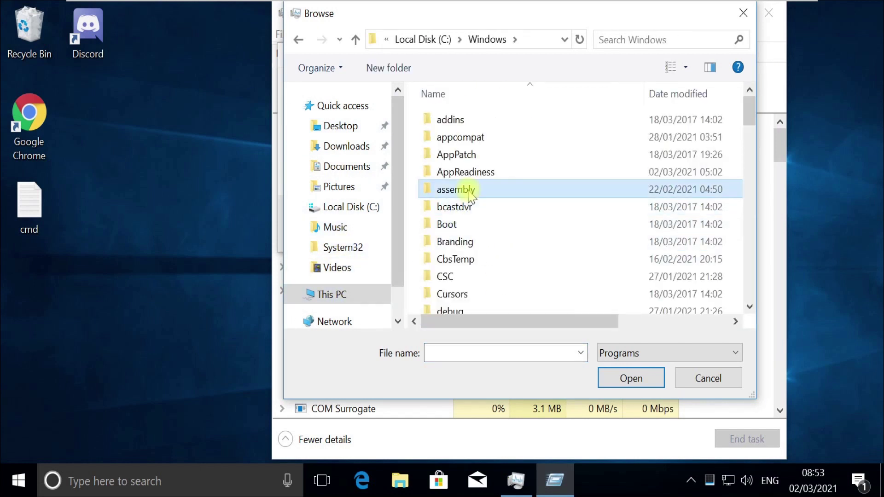
text(system32)
key(Return)
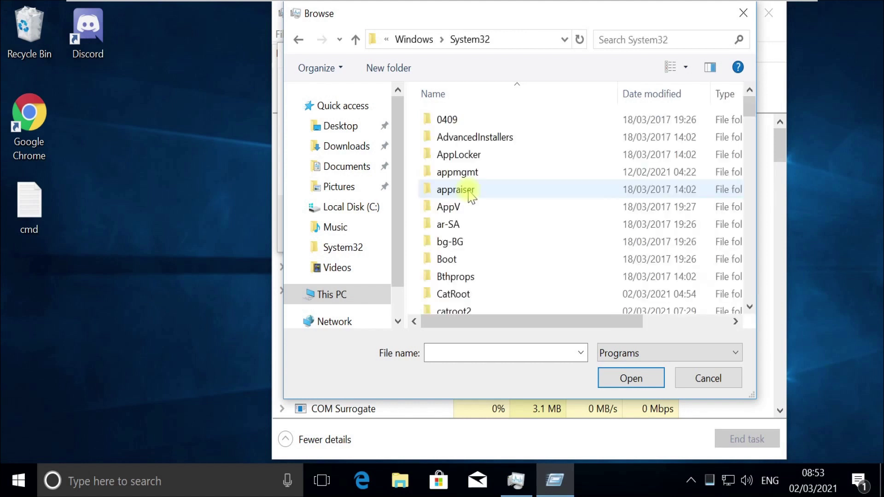
Select cmd.exe as the program, returning its path to the Open field for editing
scroll(470, 191, down, 4)
click(484, 195)
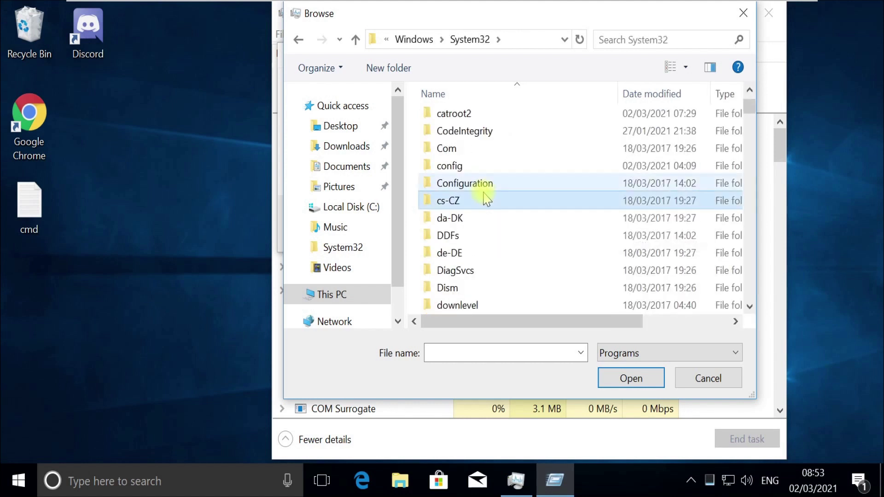
text(cmd)
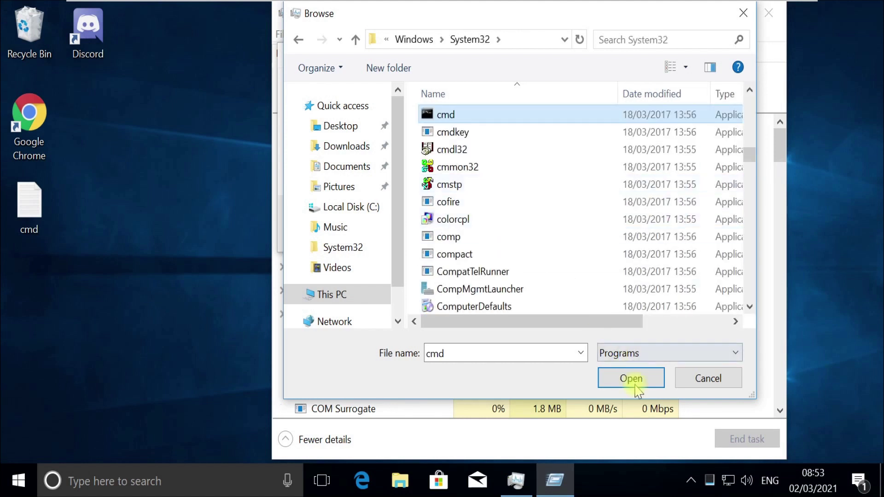
click(631, 379)
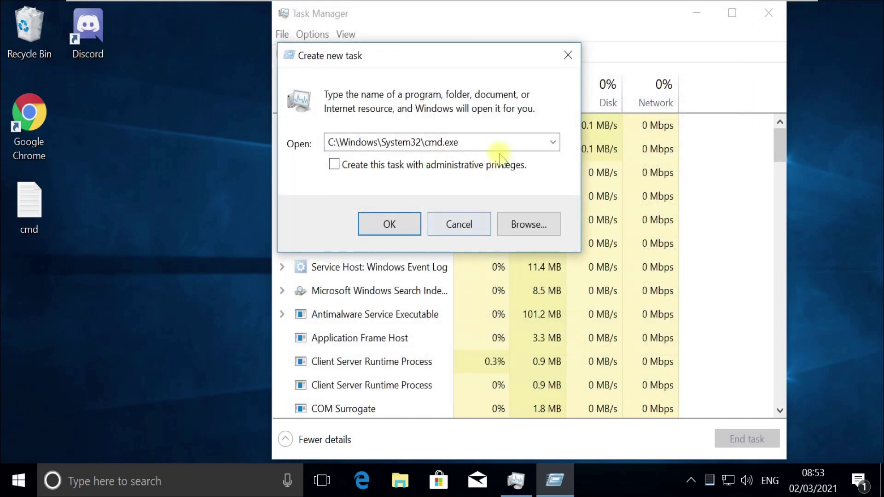
click(492, 142)
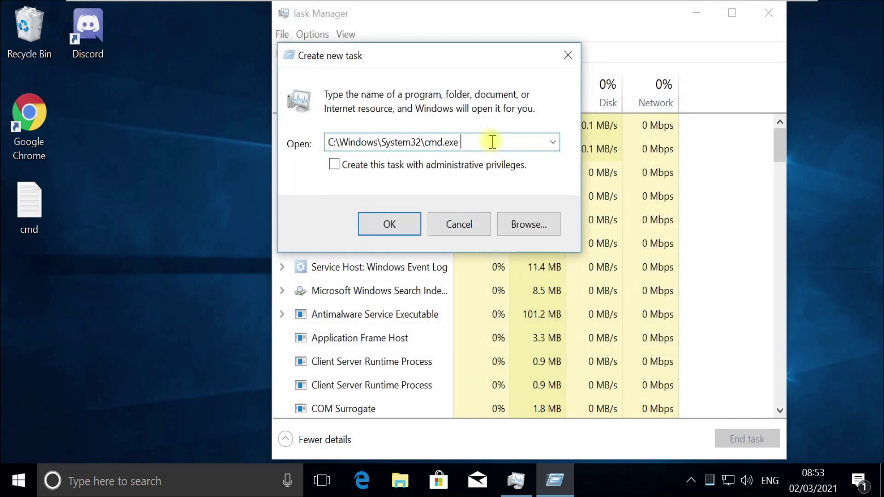
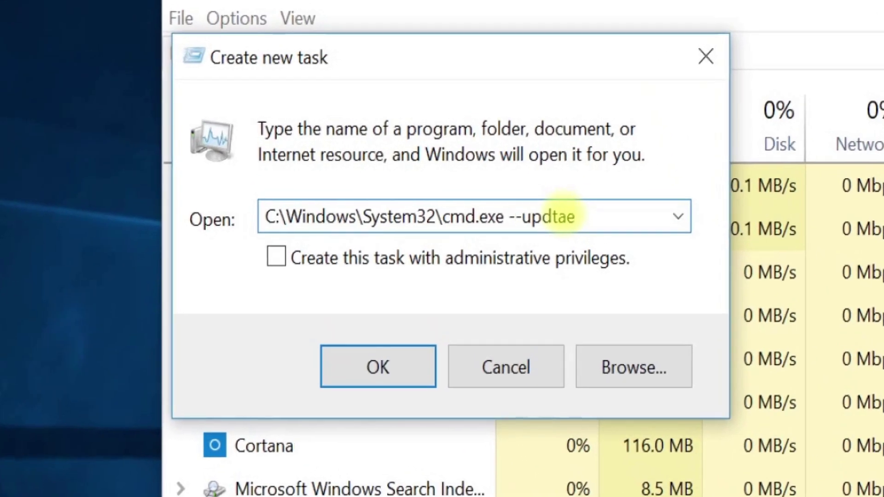
Correct the new task to C:\Windows\System32\cmd.exe --update and launch it as administrator
key(BackSpace)
key(BackSpace)
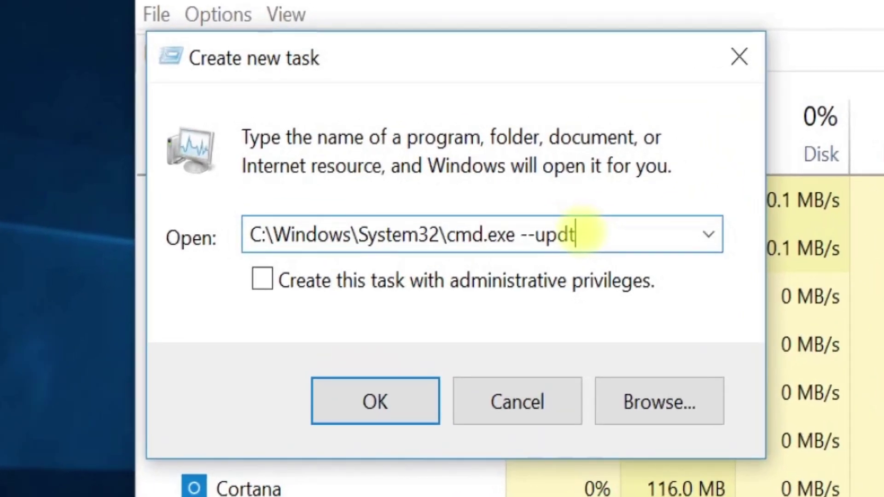
text(date)
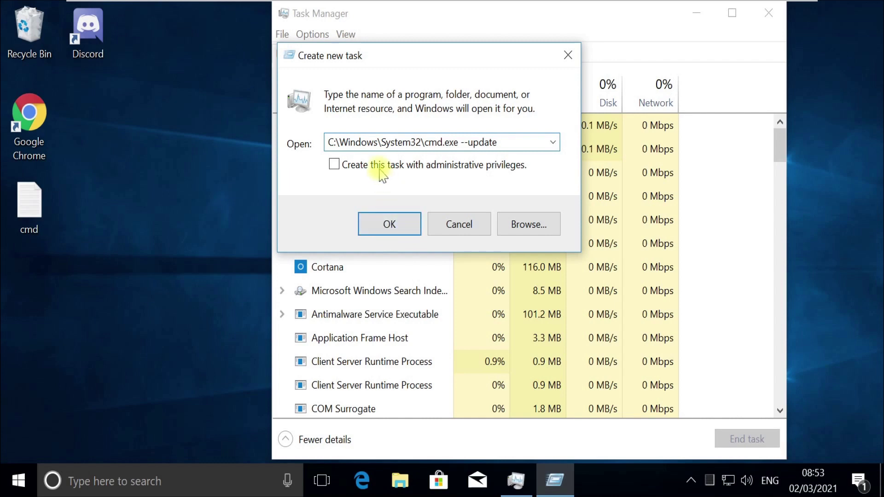
click(389, 219)
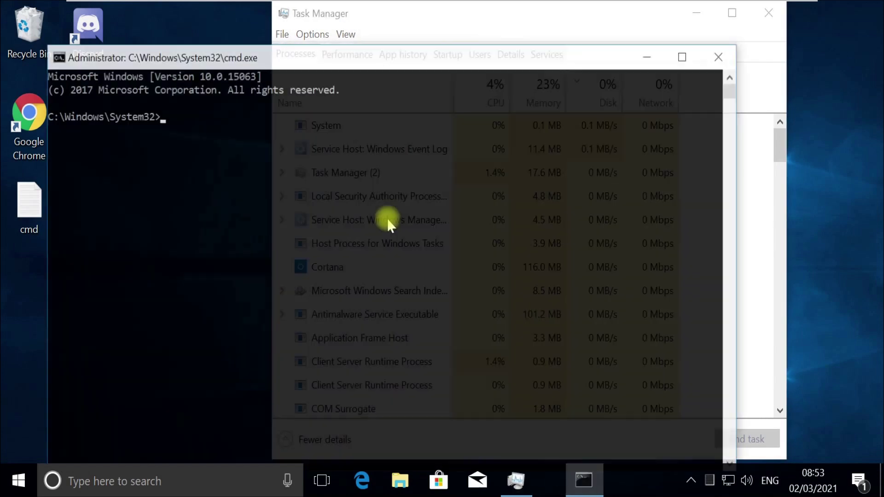
Run gpupdate /force, clear the console with cls --refresh, then exit Command Prompt
text(gpupdate)
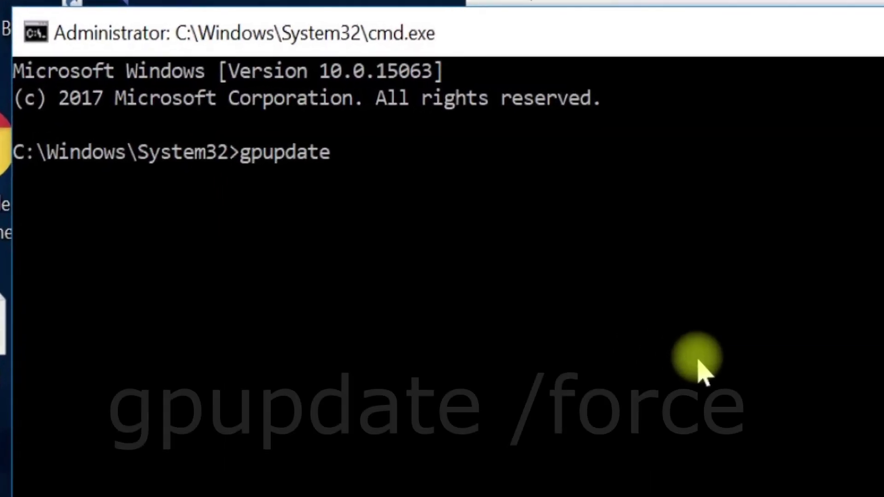
text( /force)
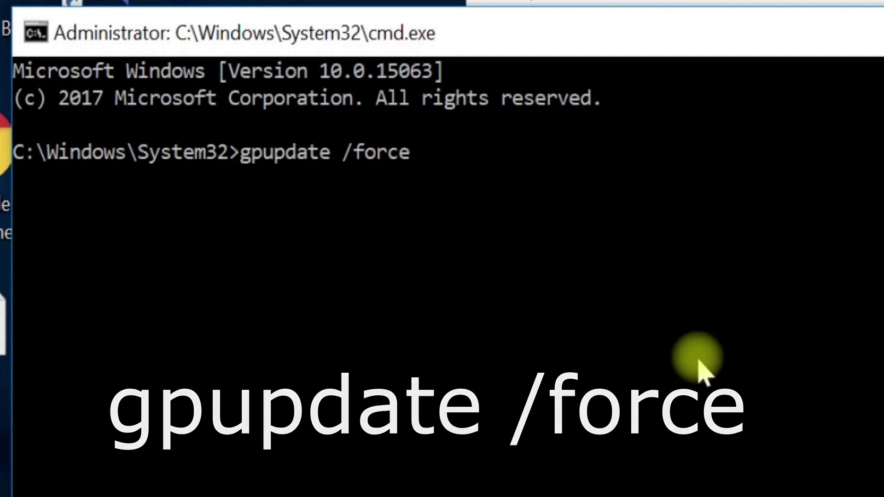
key(Return)
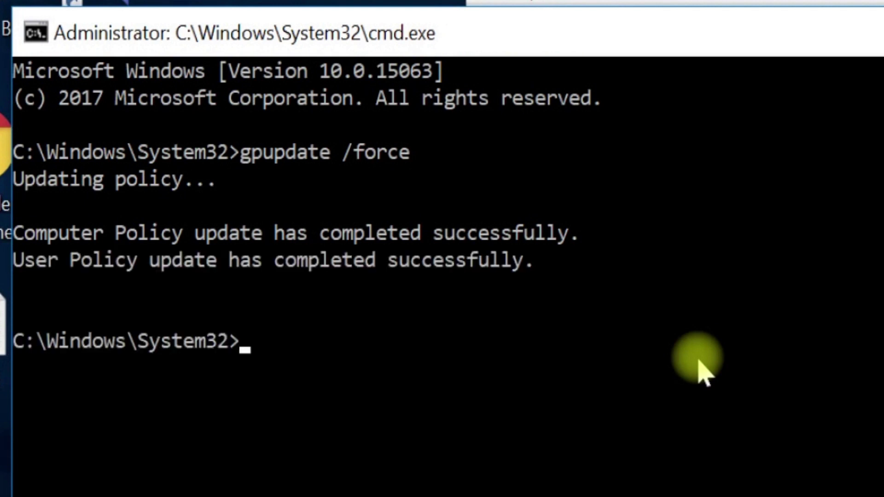
text(cls)
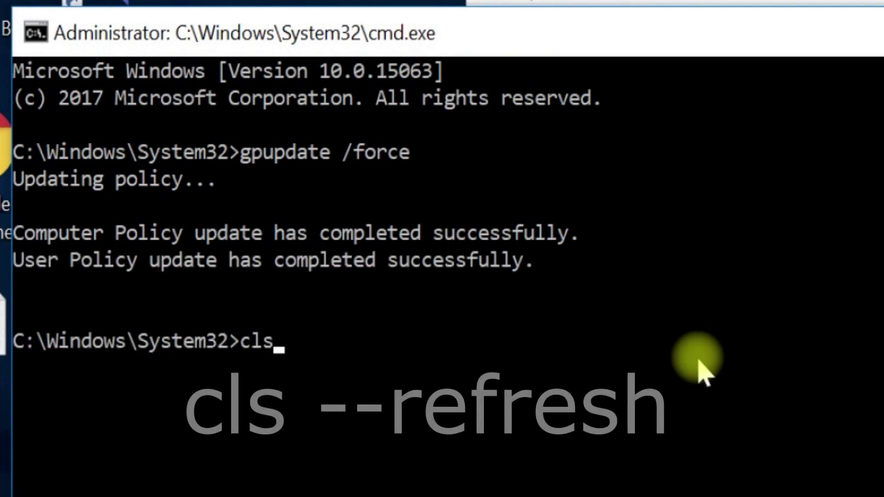
text( --refresh)
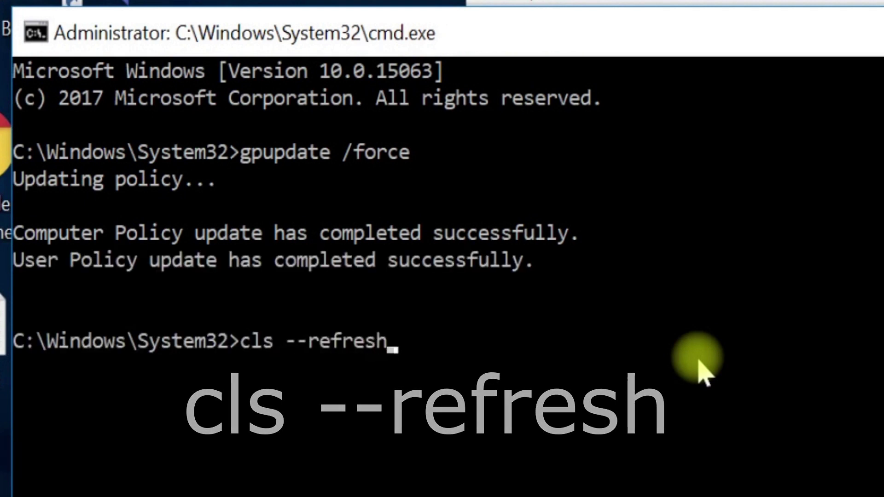
key(Return)
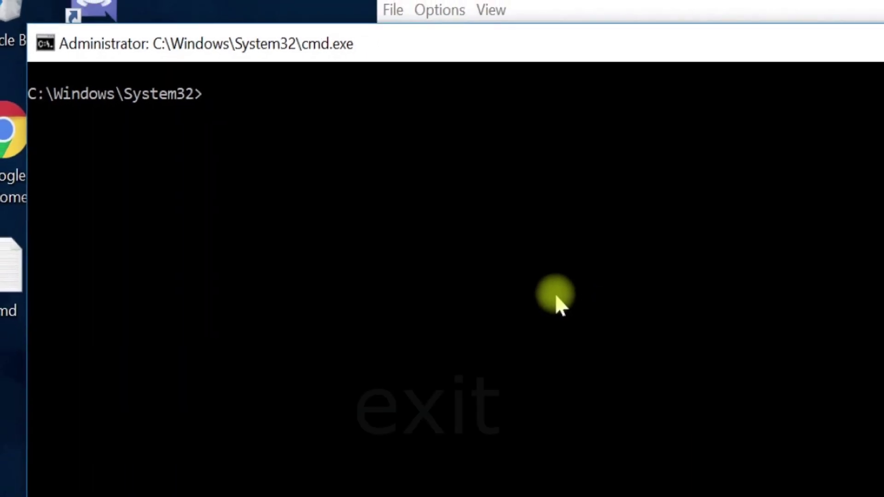
text(exit)
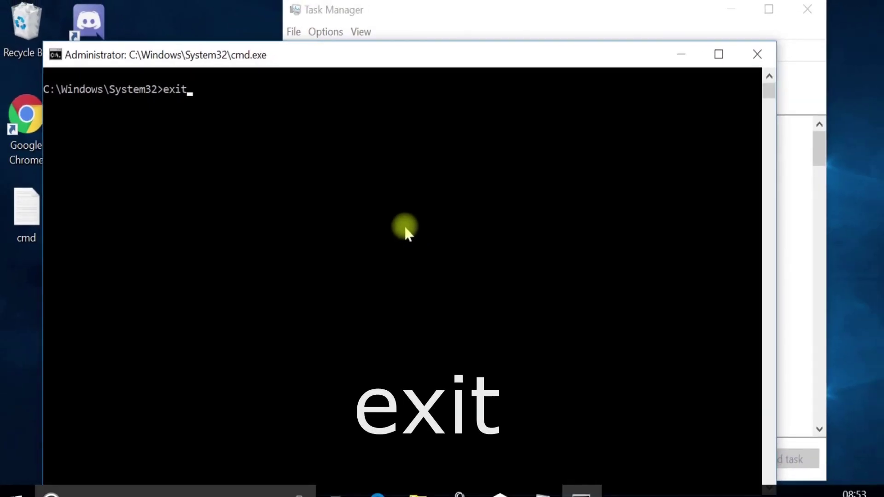
key(Return)
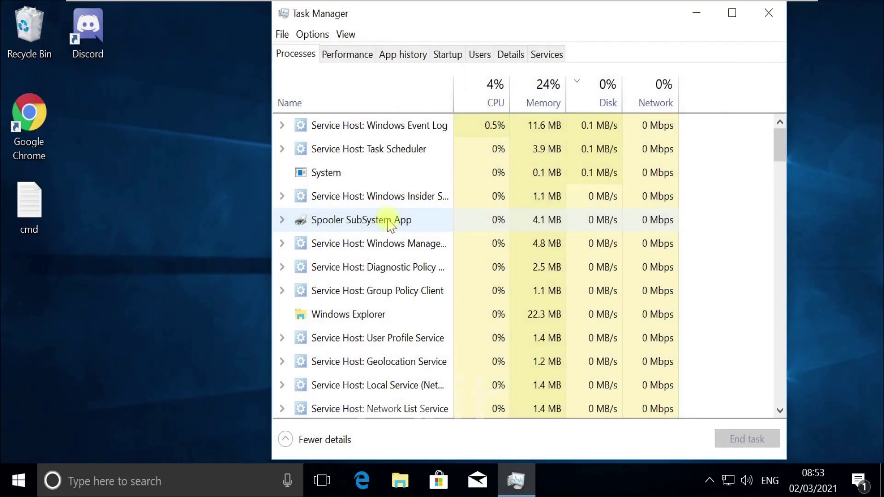
Close Task Manager, view This PC's system properties from File Explorer, then close both windows
click(768, 13)
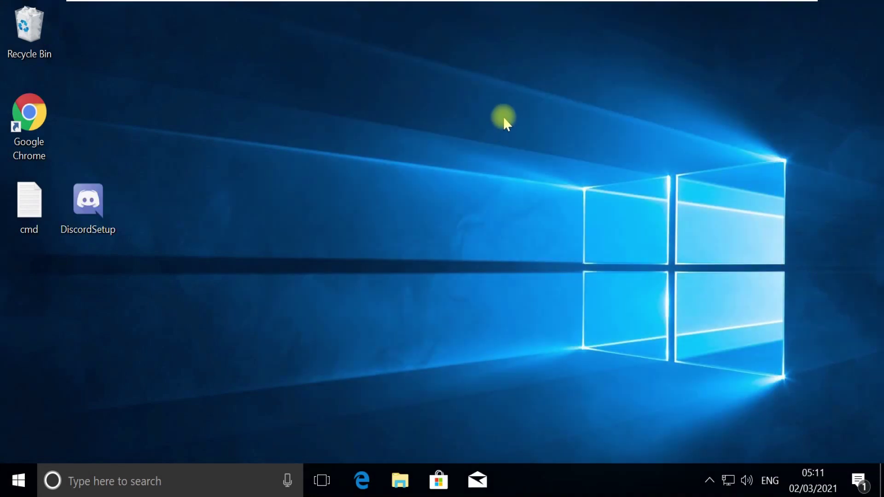
click(400, 479)
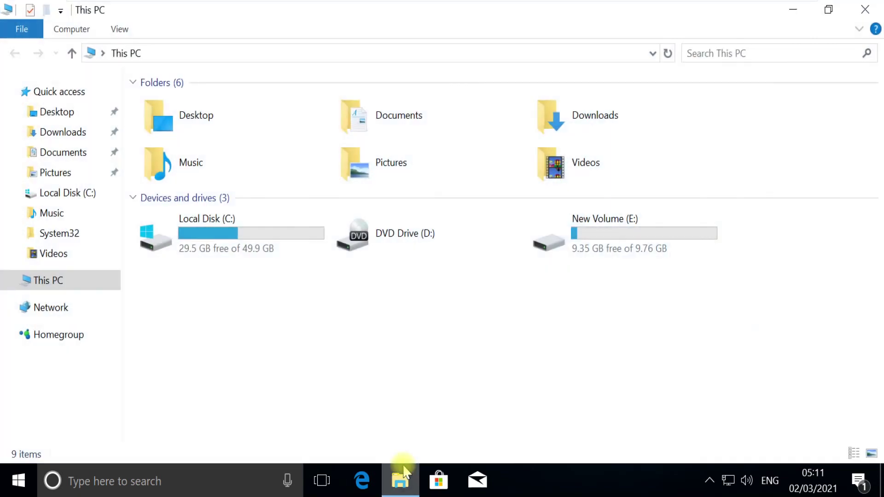
right_click(87, 290)
click(115, 274)
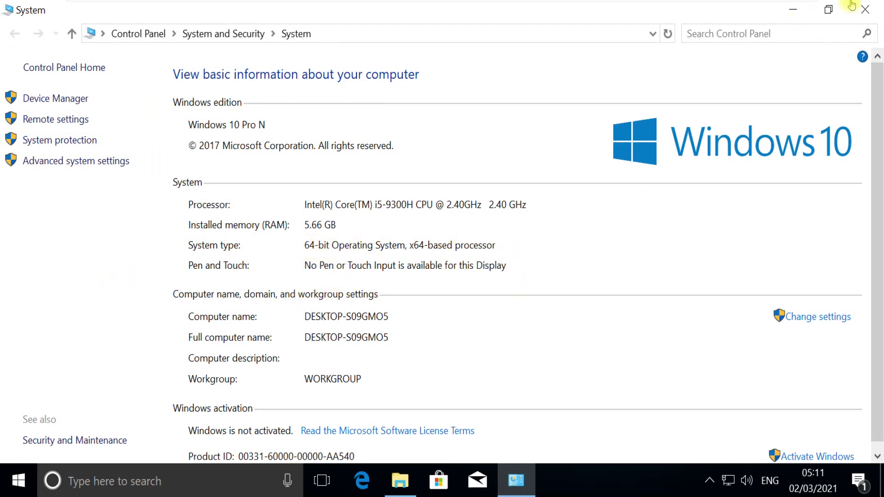
click(865, 10)
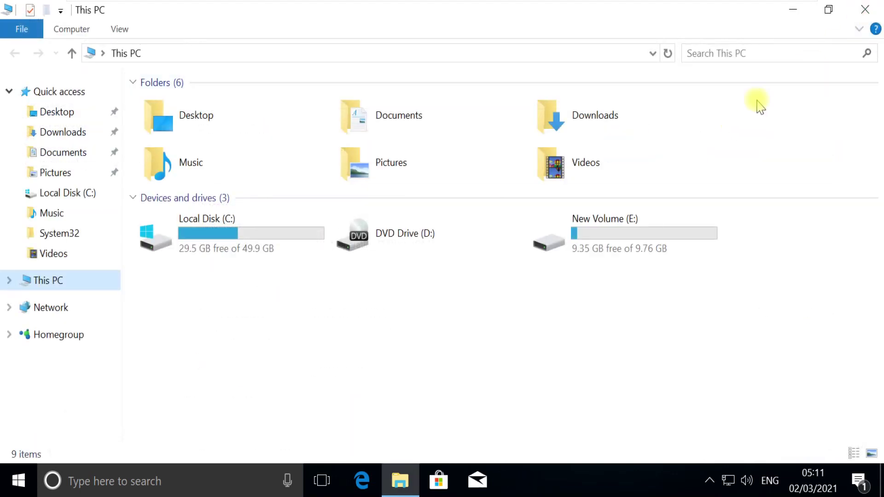
click(870, 7)
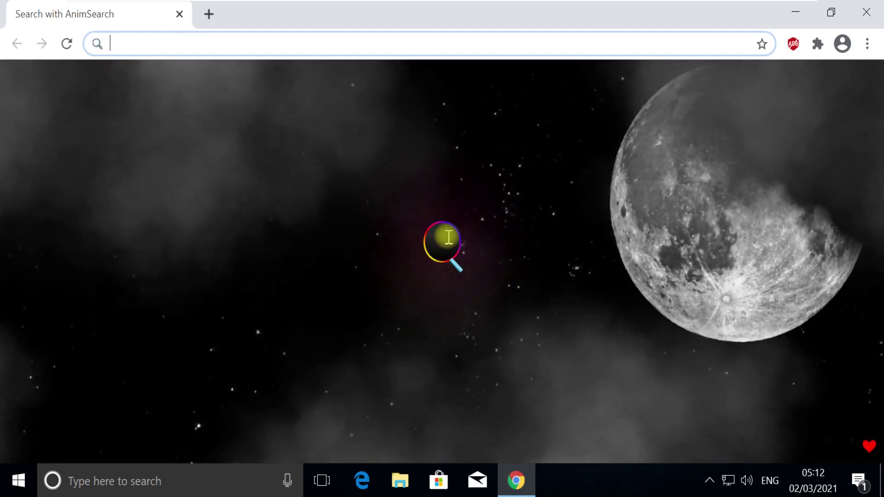
Search the web for '7zip download' from Chrome's new tab page
click(444, 237)
text(7zip download)
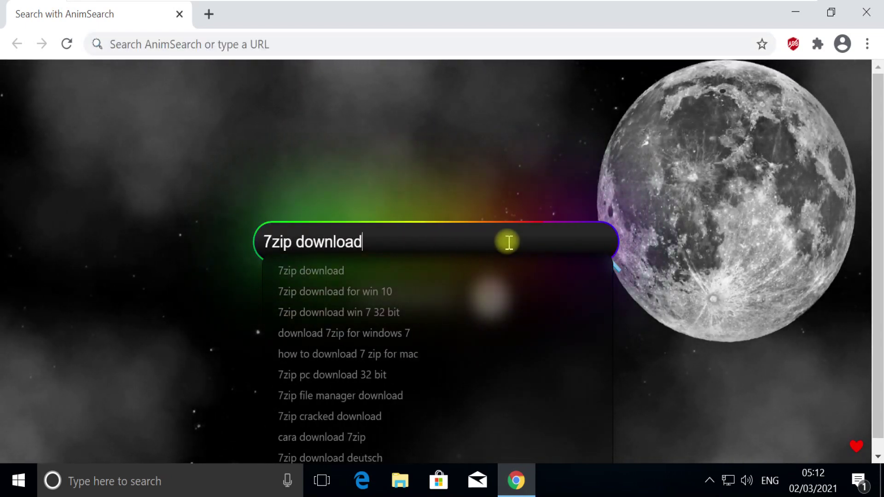
key(Return)
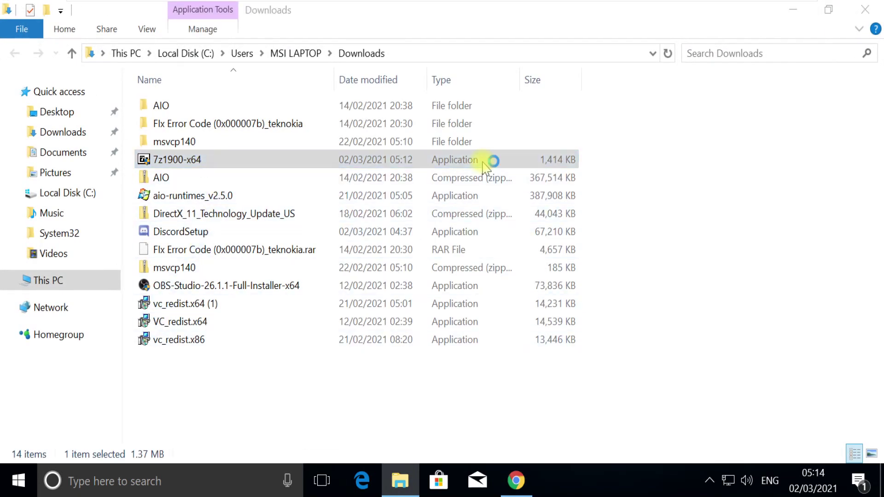
Install 7-Zip 19.00 (x64) to its default folder, then select DiscordSetup on the desktop
double_click(487, 162)
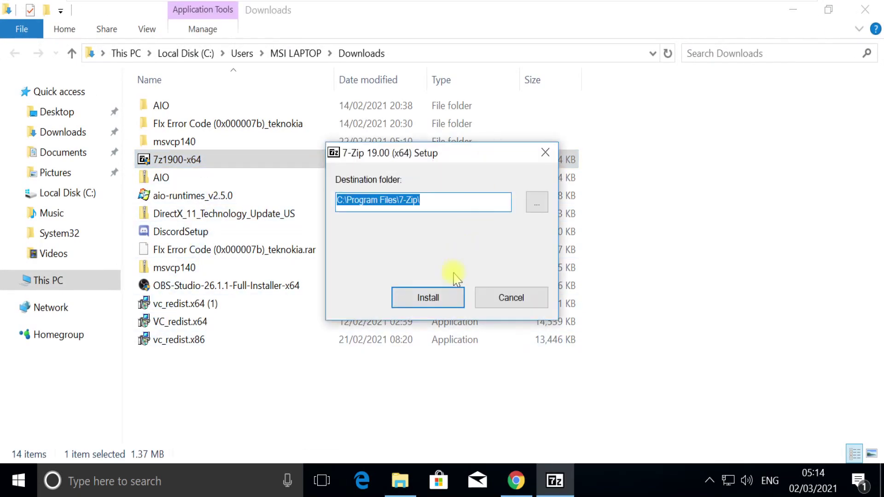
click(450, 297)
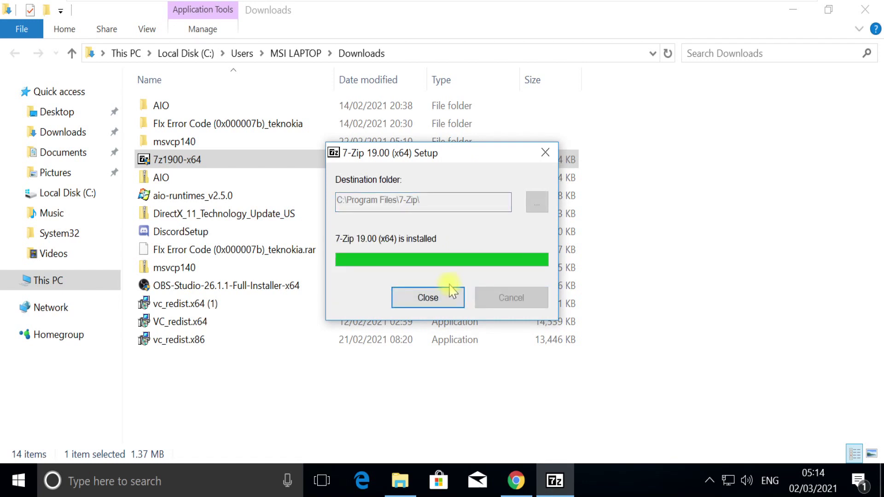
click(449, 299)
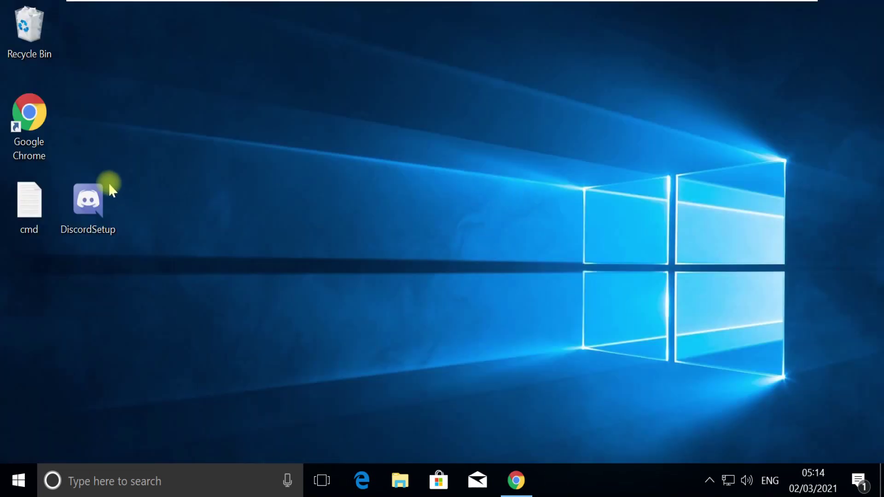
click(101, 199)
Extract DiscordSetup with 7-Zip's Extract files into C:\DiscordSetup\
right_click(102, 198)
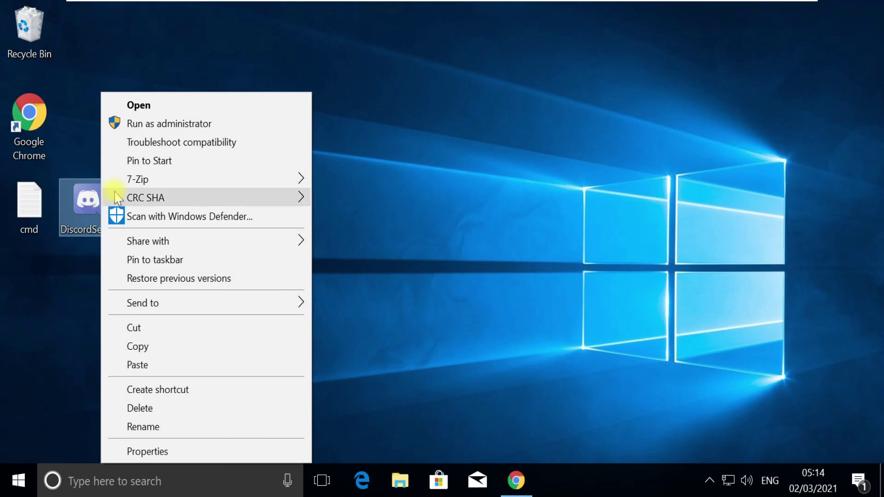
mouse_move(161, 185)
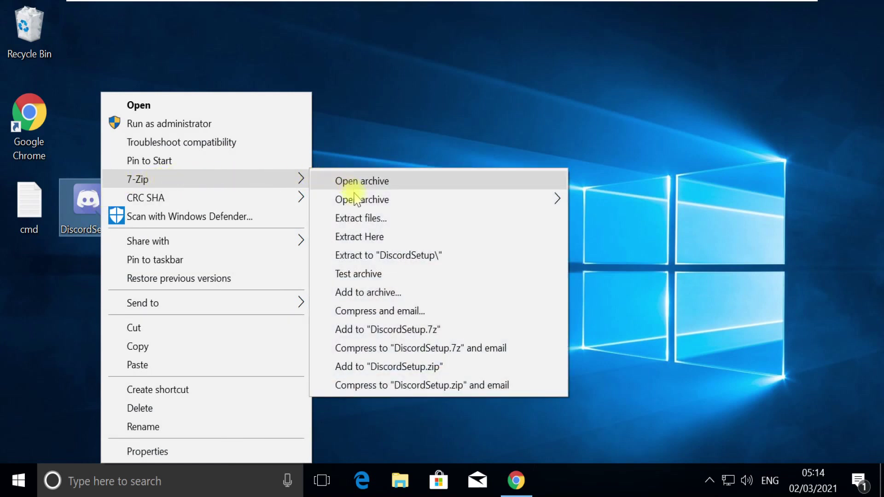
click(368, 218)
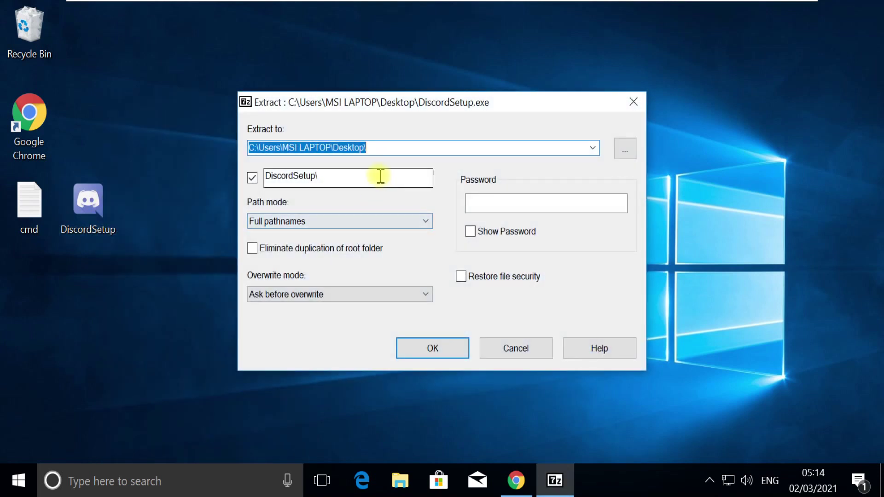
click(399, 148)
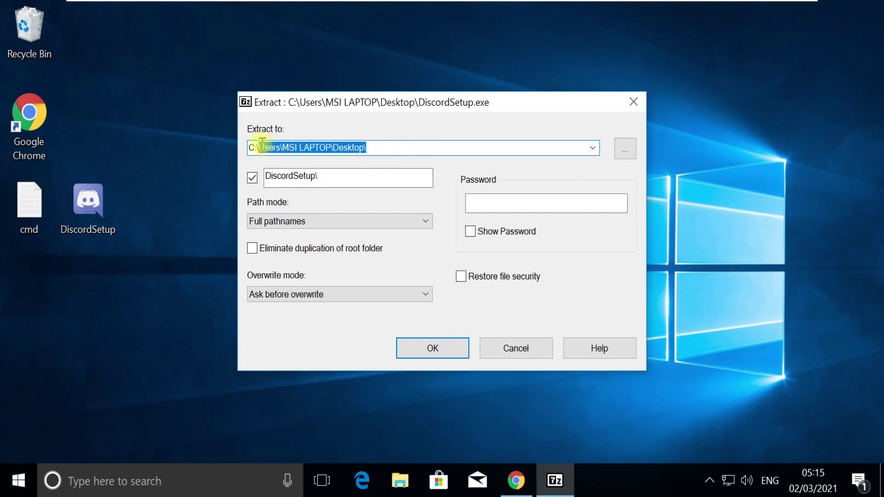
key(BackSpace)
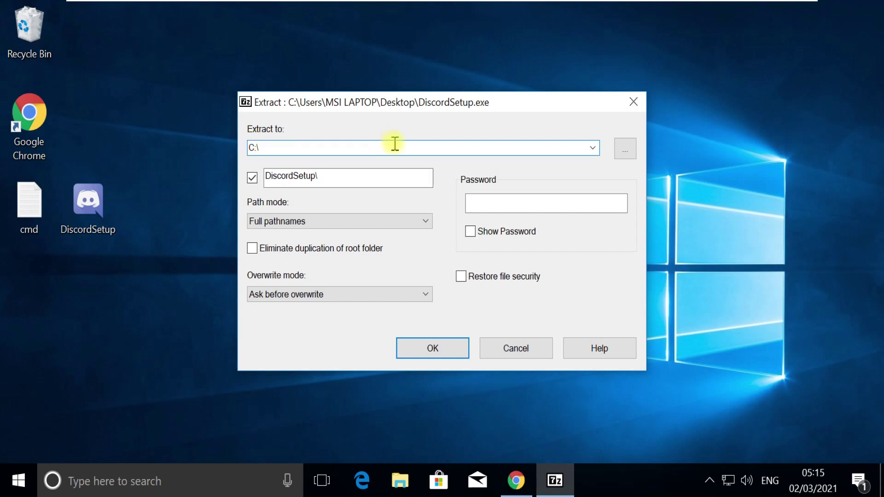
click(436, 347)
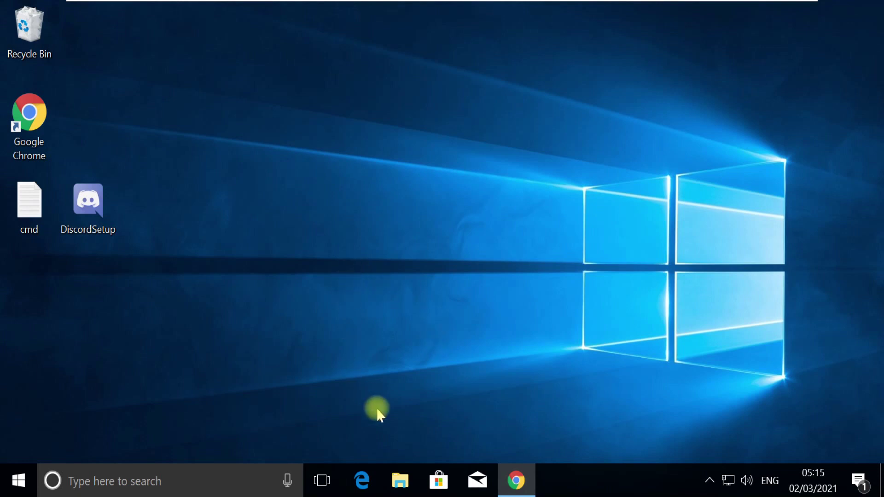
In C:\DiscordSetup, extract Discord-0.0.309-full.nupkg with 7-Zip's Extract files
click(399, 480)
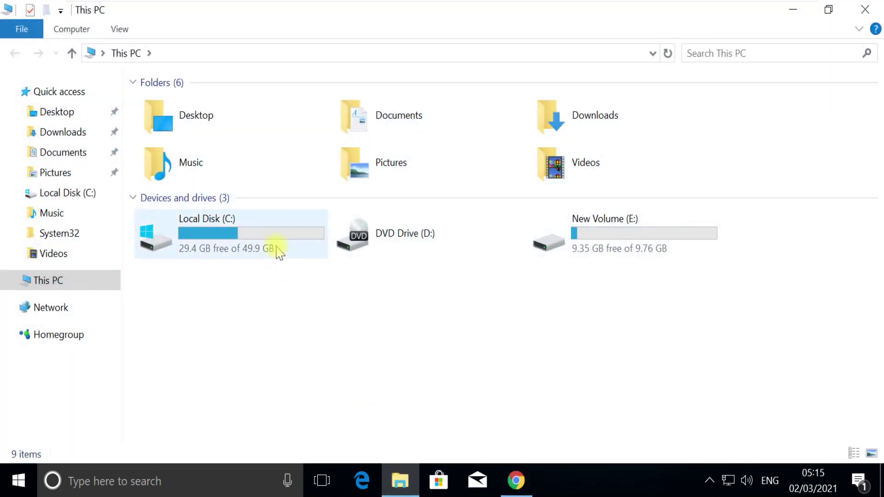
double_click(278, 253)
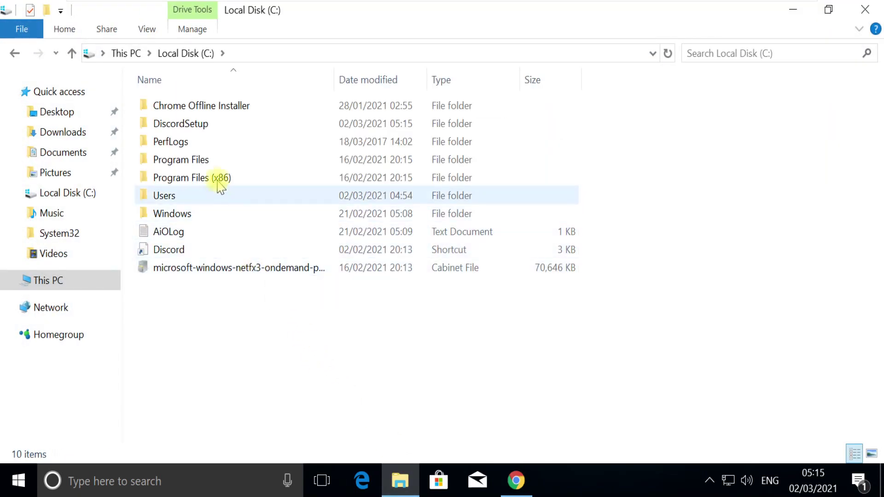
double_click(193, 124)
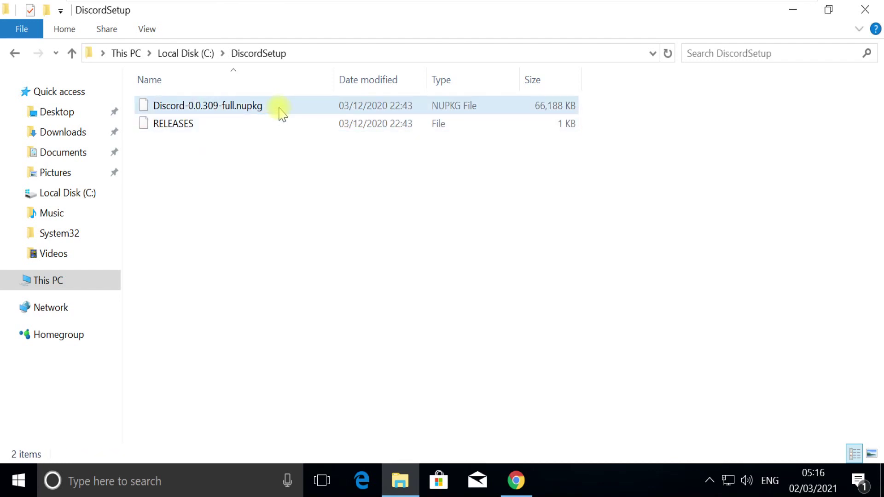
click(283, 112)
right_click(282, 112)
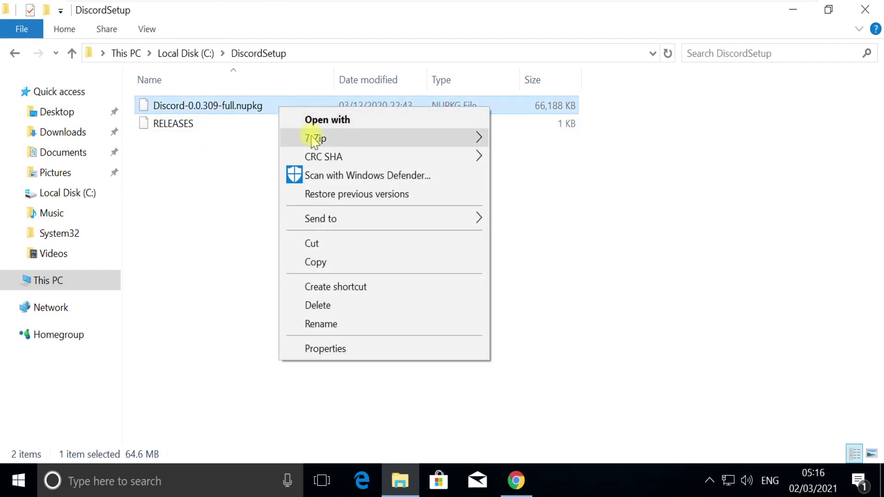
mouse_move(385, 136)
click(553, 182)
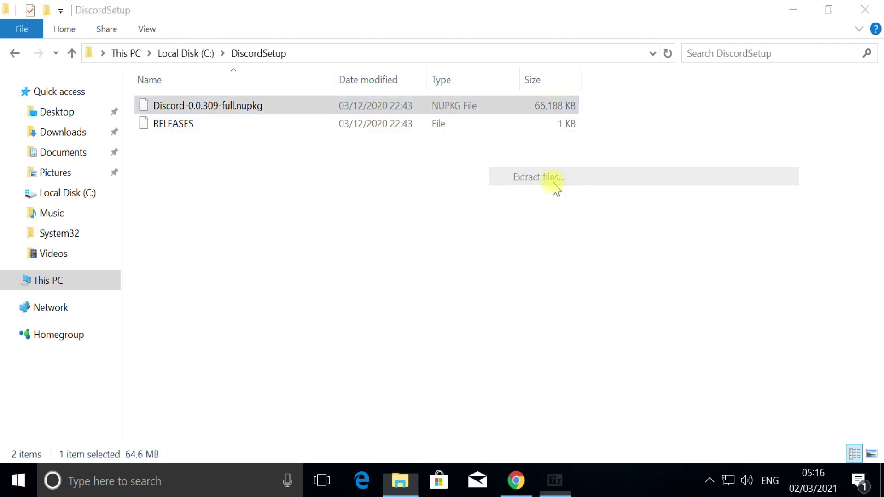
click(433, 348)
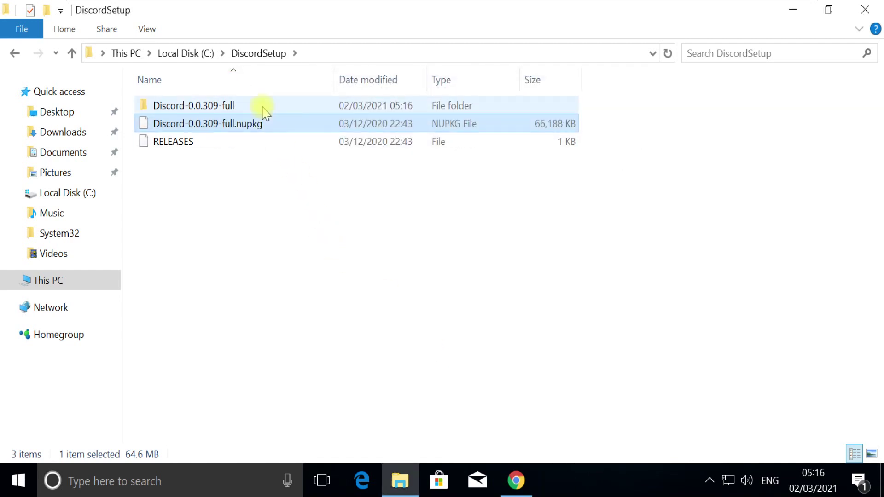
Launch Discord from Discord-0.0.309-full\lib\net45 and minimize Explorer to show its splash
double_click(263, 107)
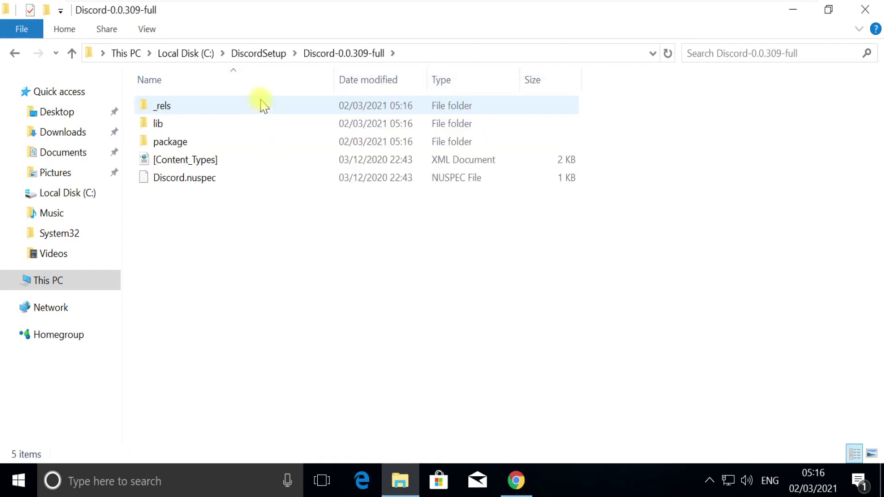
double_click(215, 125)
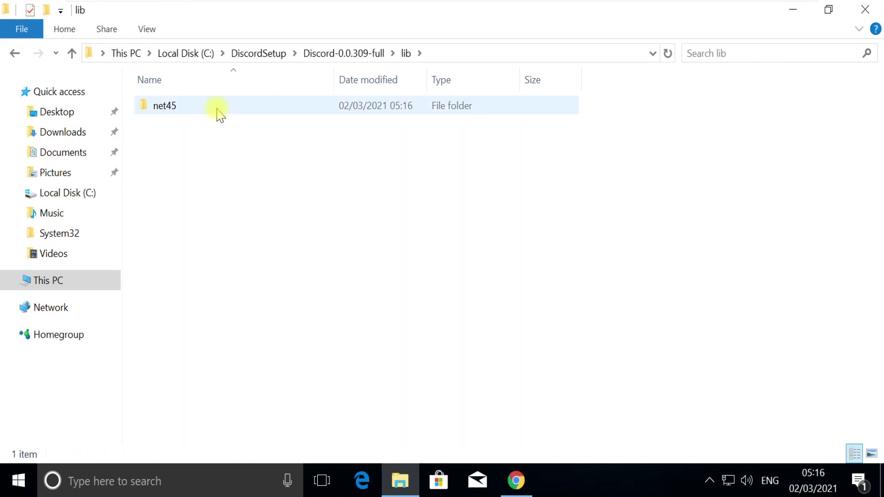
double_click(217, 112)
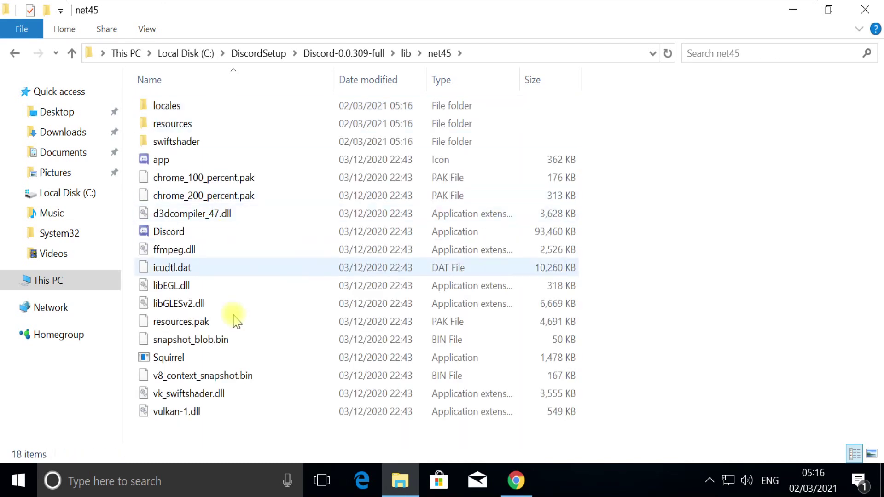
double_click(221, 237)
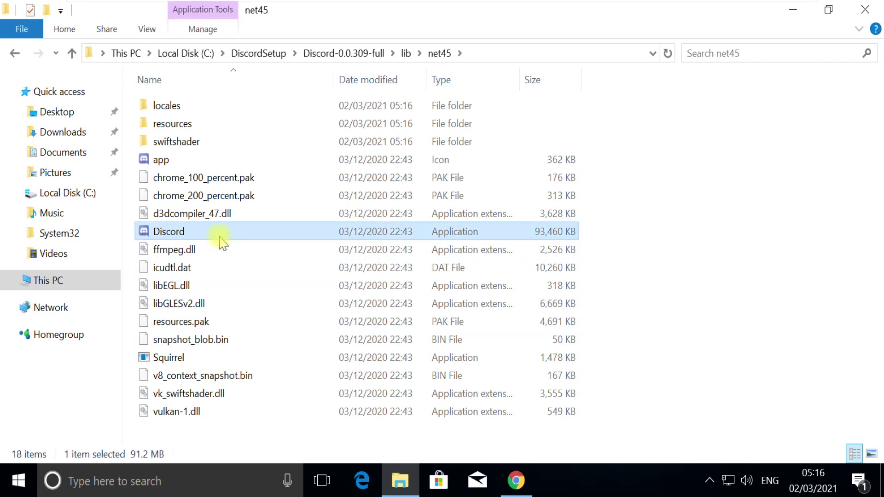
click(780, 13)
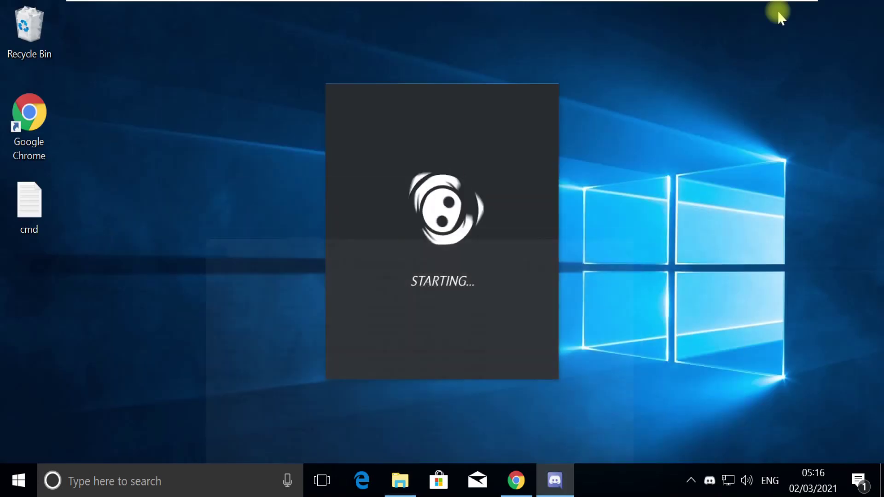